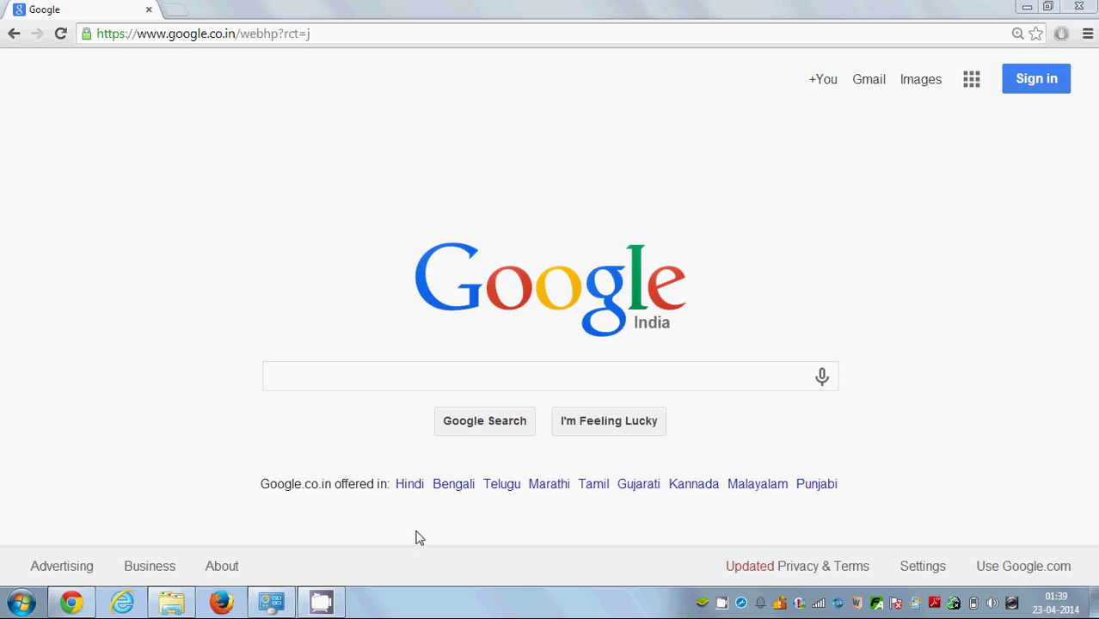
- Search Google for 'bluestacks', picking it from the suggestions after typing 'blu'
click(376, 386)
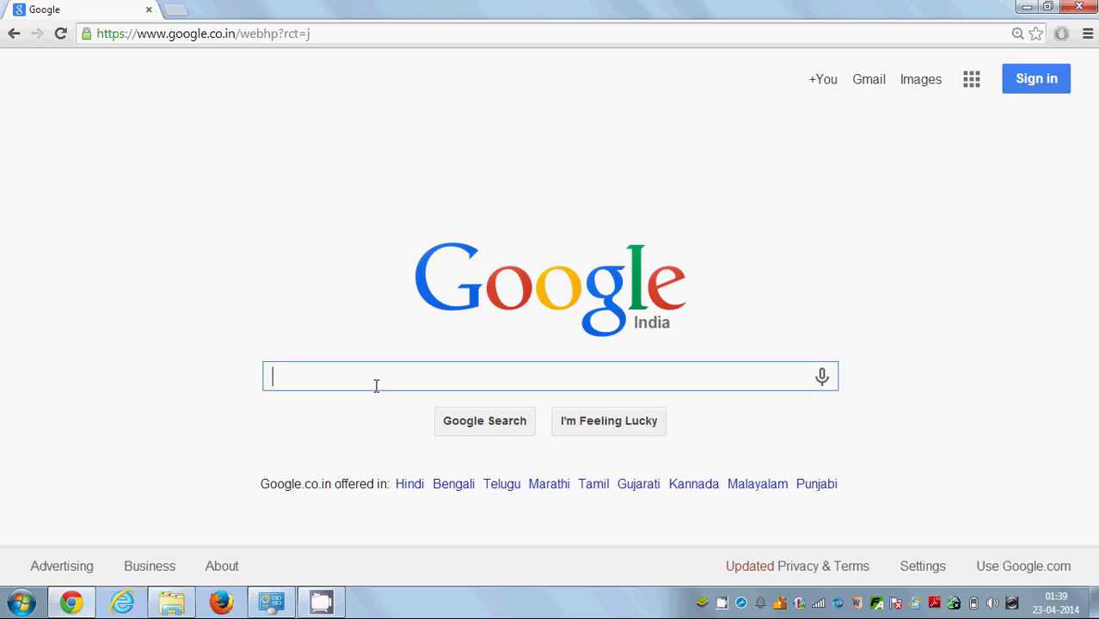
text(blu)
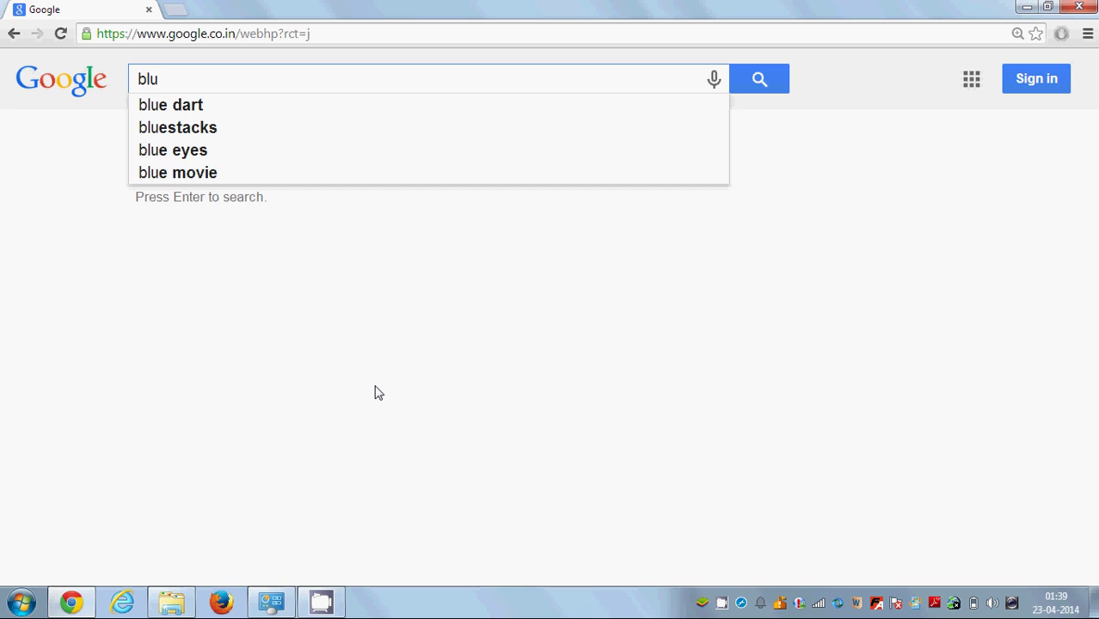
key(Down)
key(Down)
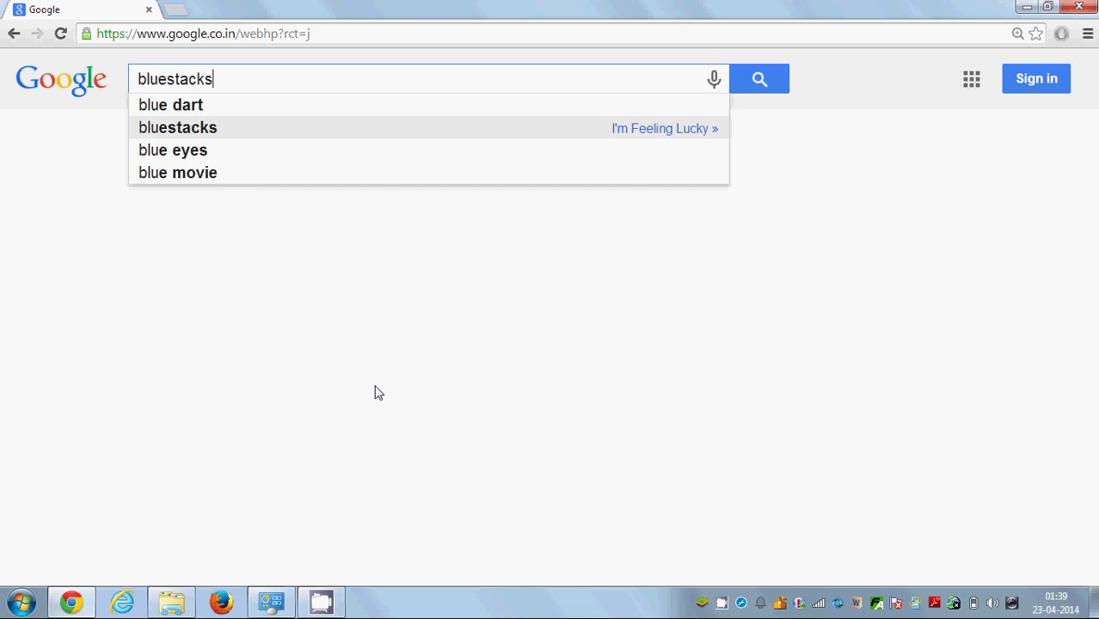
key(Return)
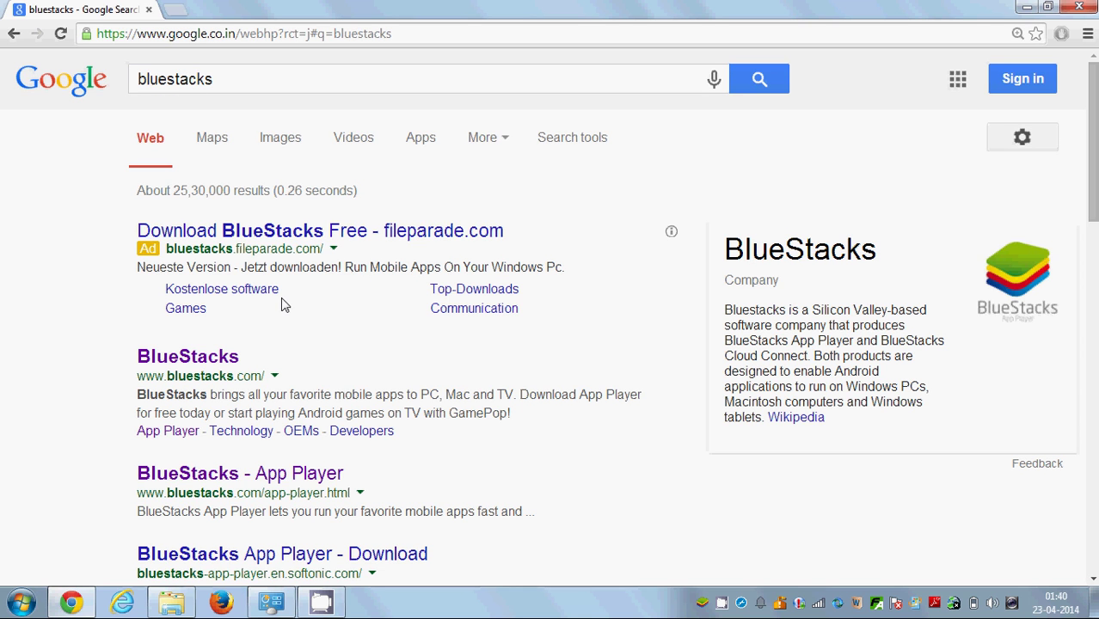
click(171, 362)
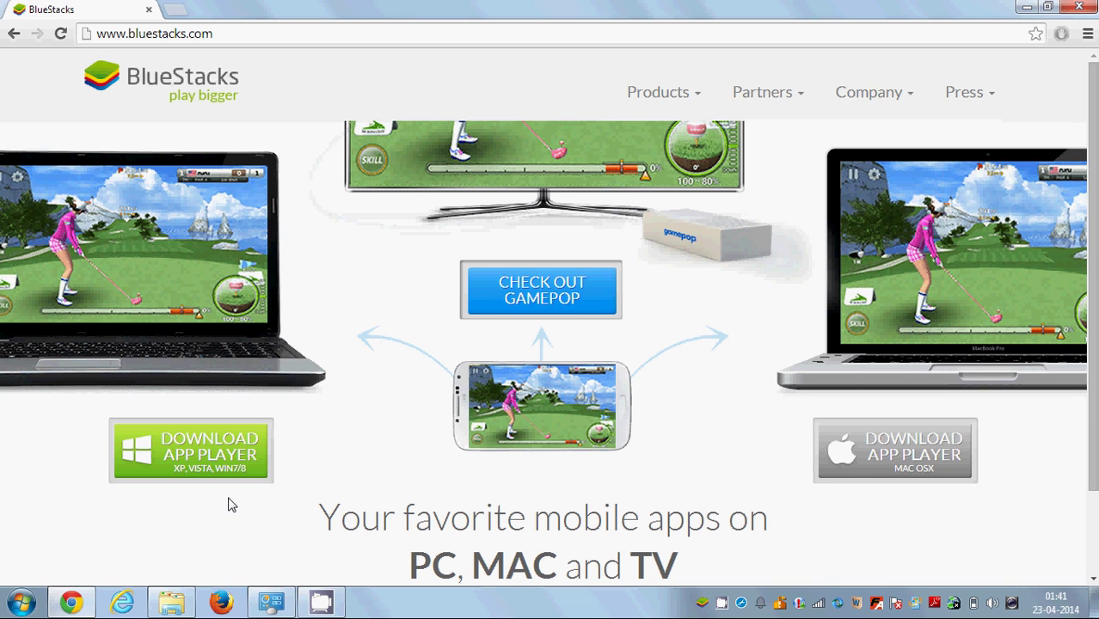
- Launch BlueStacks App Player from the Start menu and open the Get Jar store under App Stores
click(22, 605)
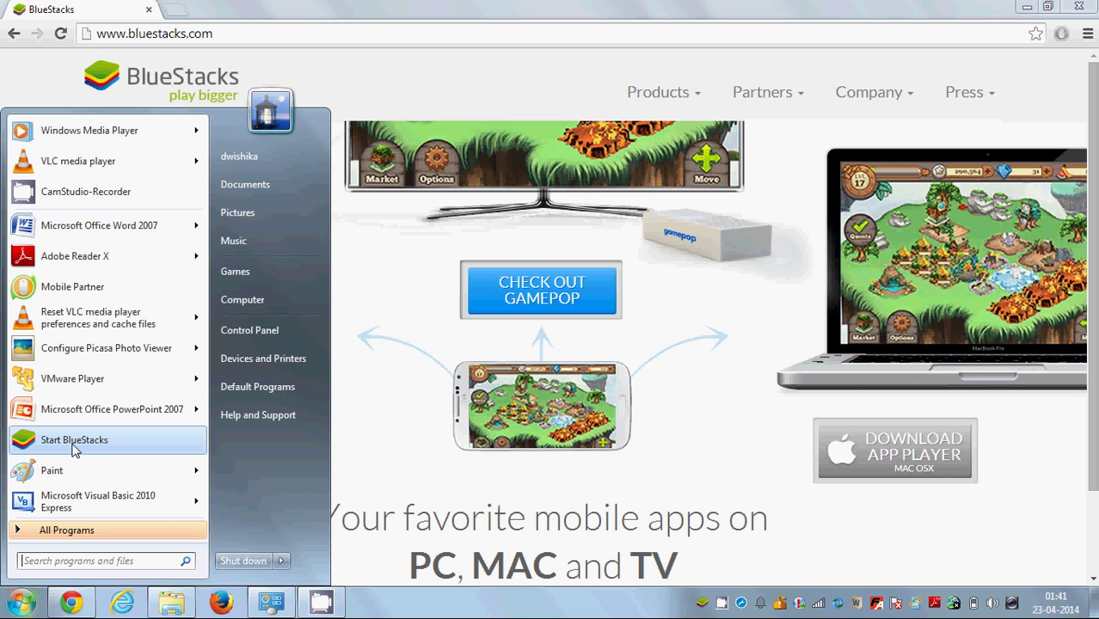
click(74, 442)
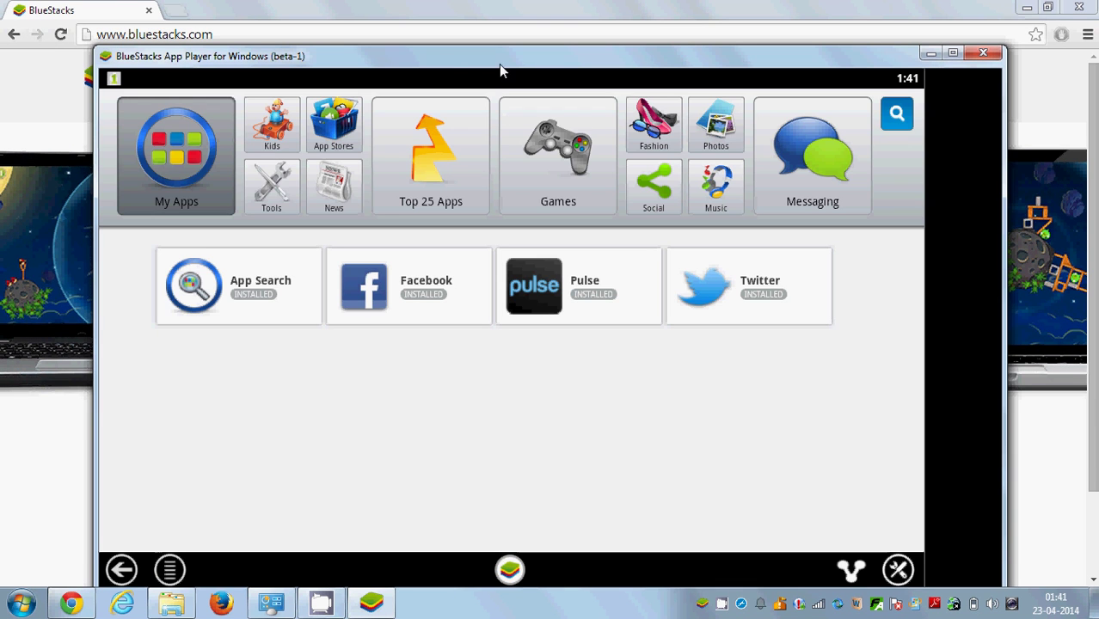
drag(499, 62, 497, 45)
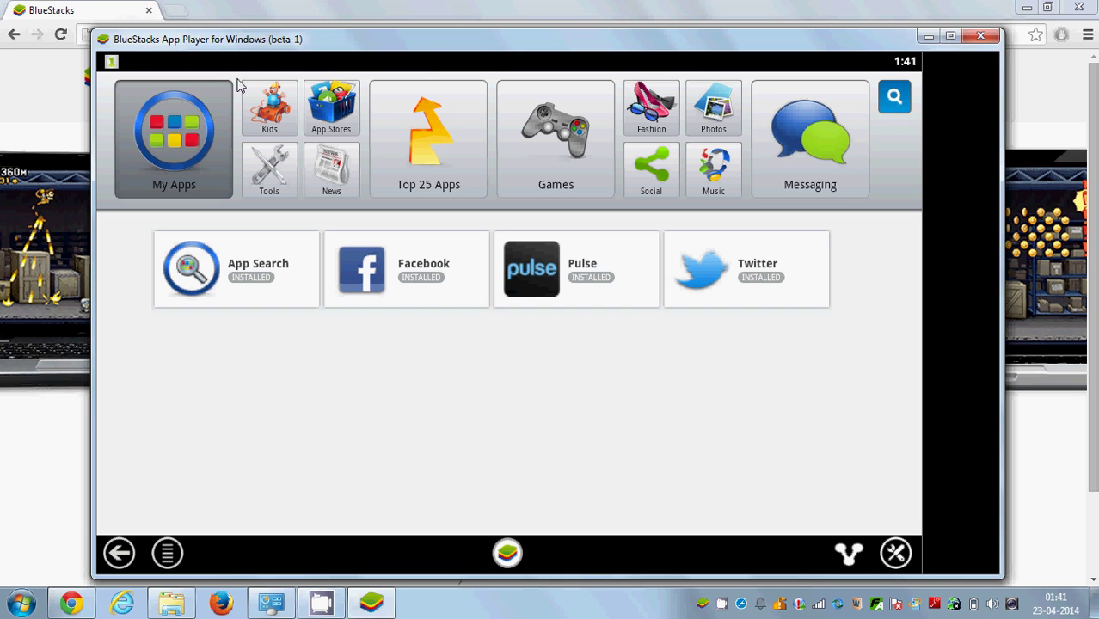
click(330, 115)
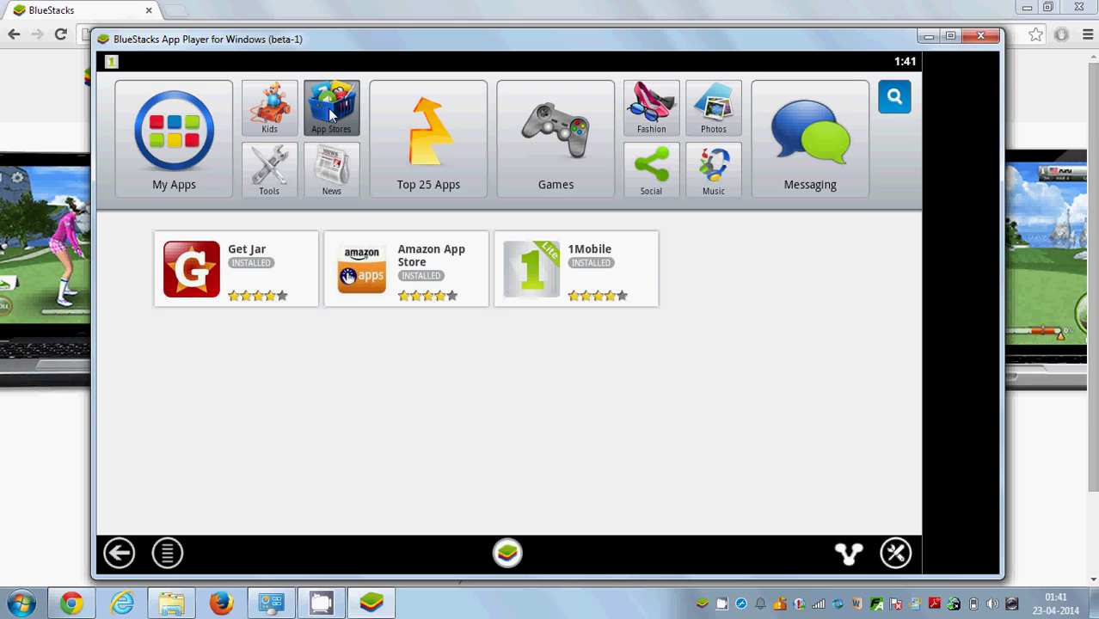
click(210, 270)
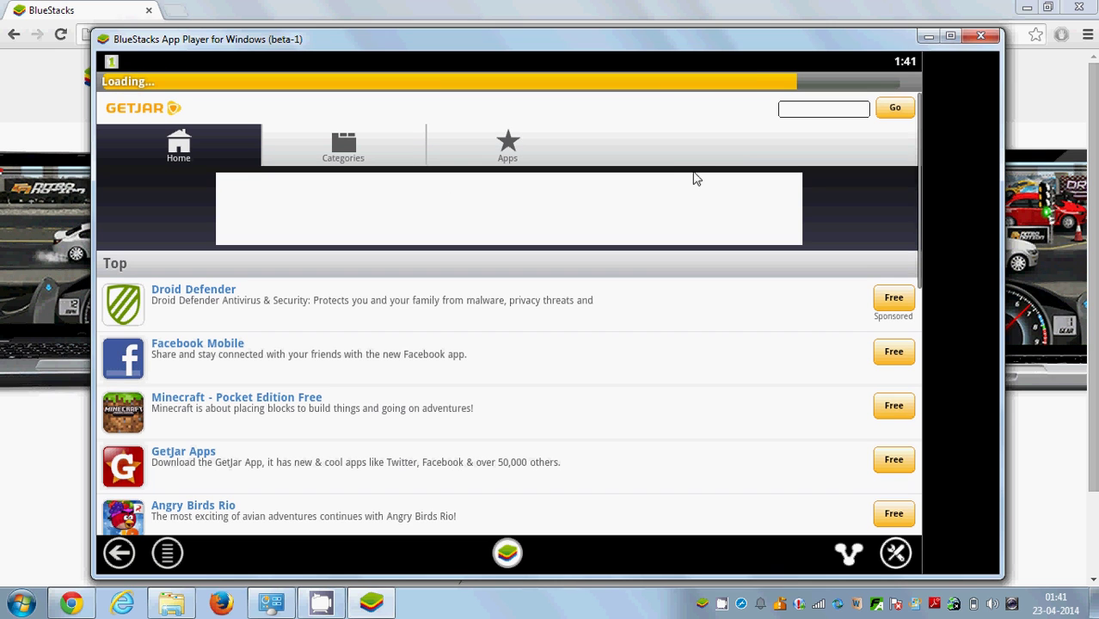
- Search GetJar for 'viber' and open the Viber app page showing 1,591,778 downloads
click(798, 114)
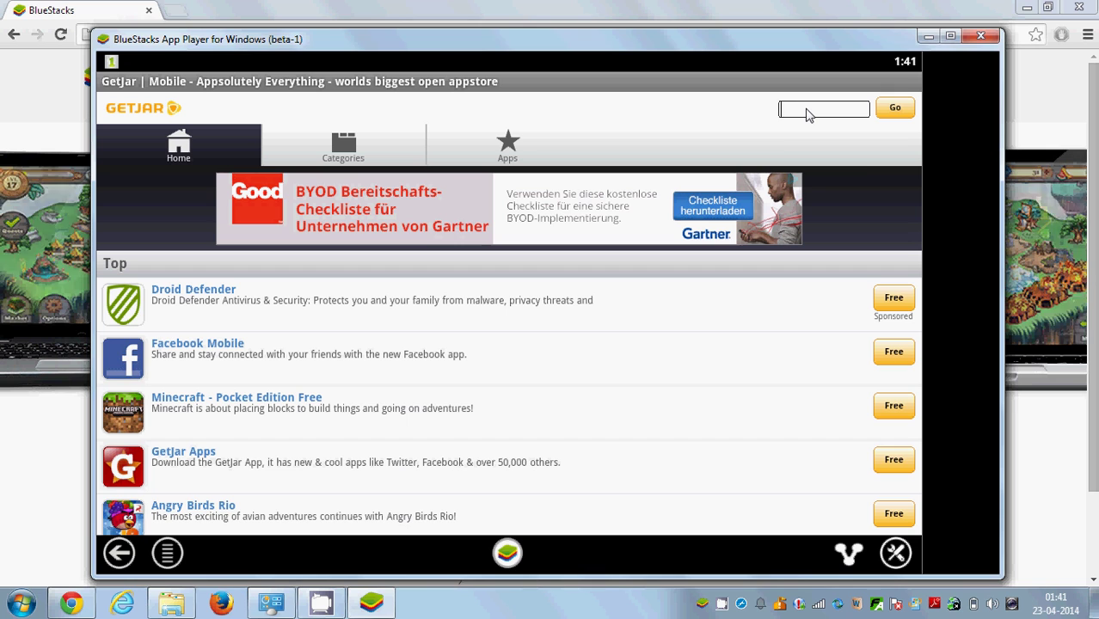
text(viber)
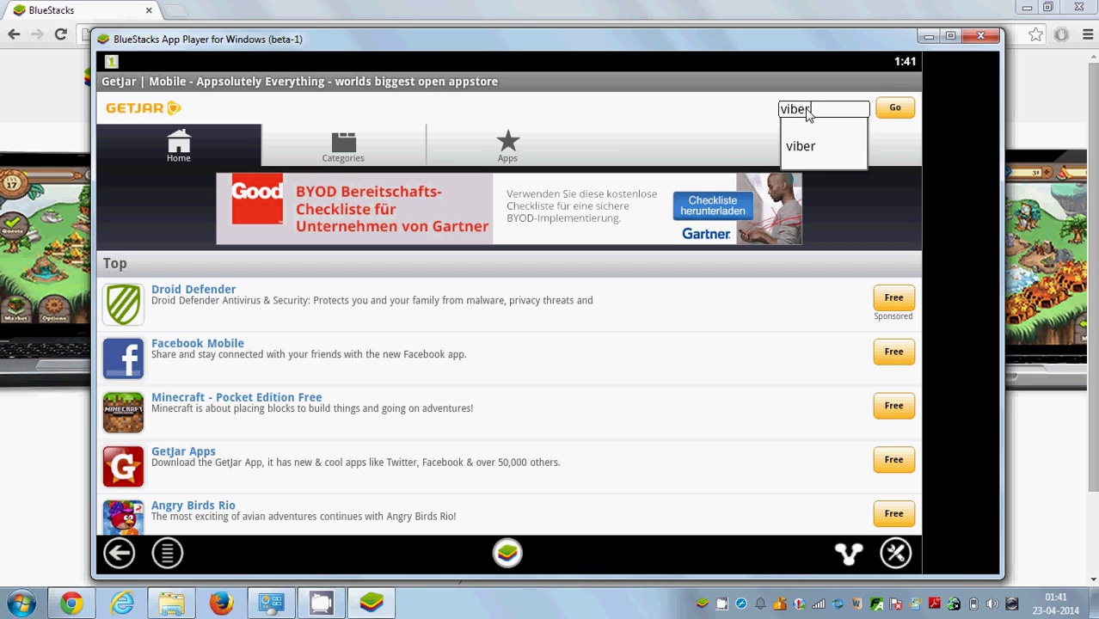
click(891, 110)
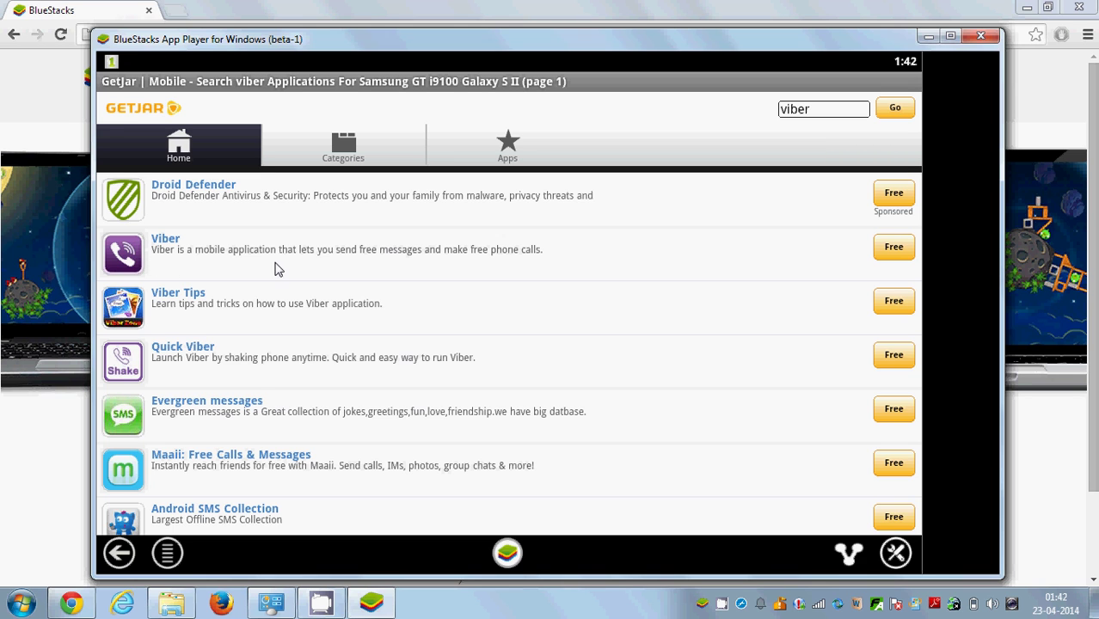
click(889, 252)
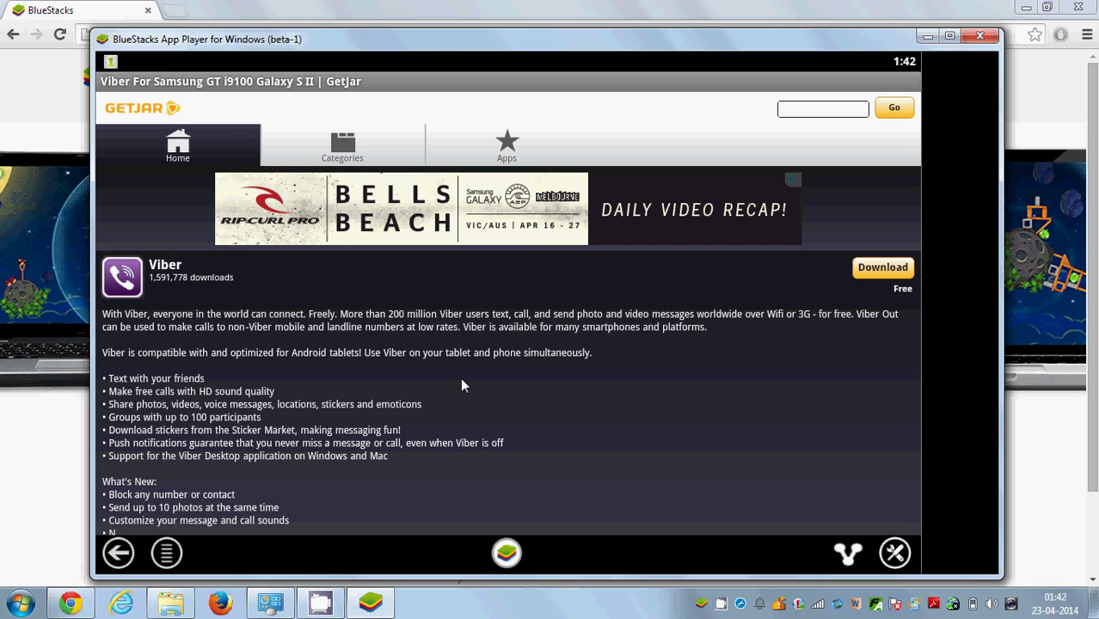
- Start downloading Viber from its GetJar page
click(878, 271)
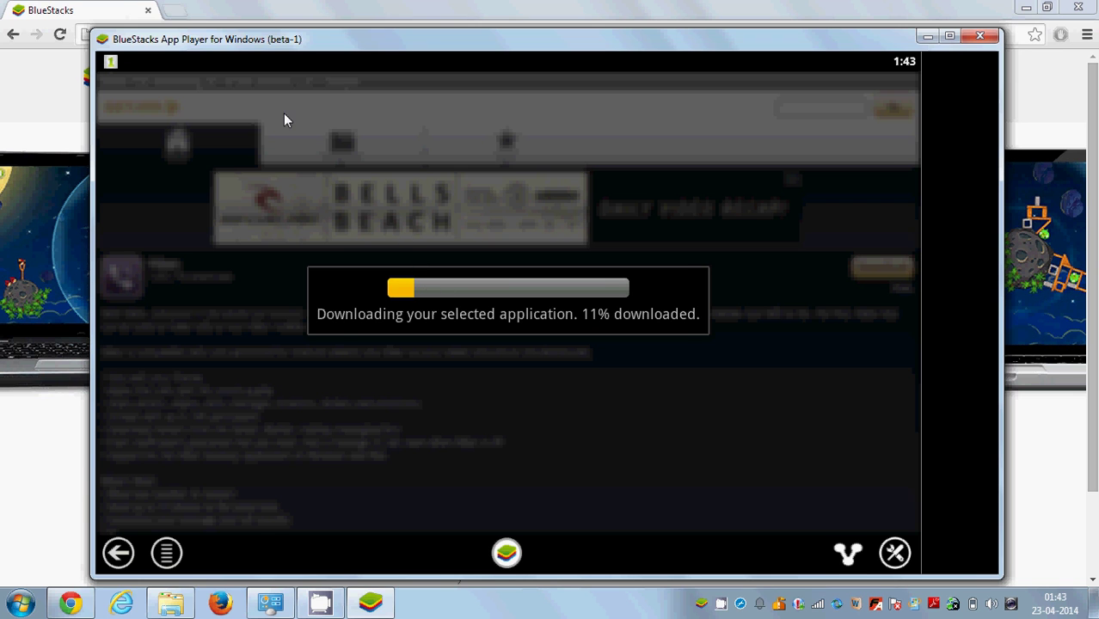
- In a new Chrome tab, search Google for 'viber'
click(178, 13)
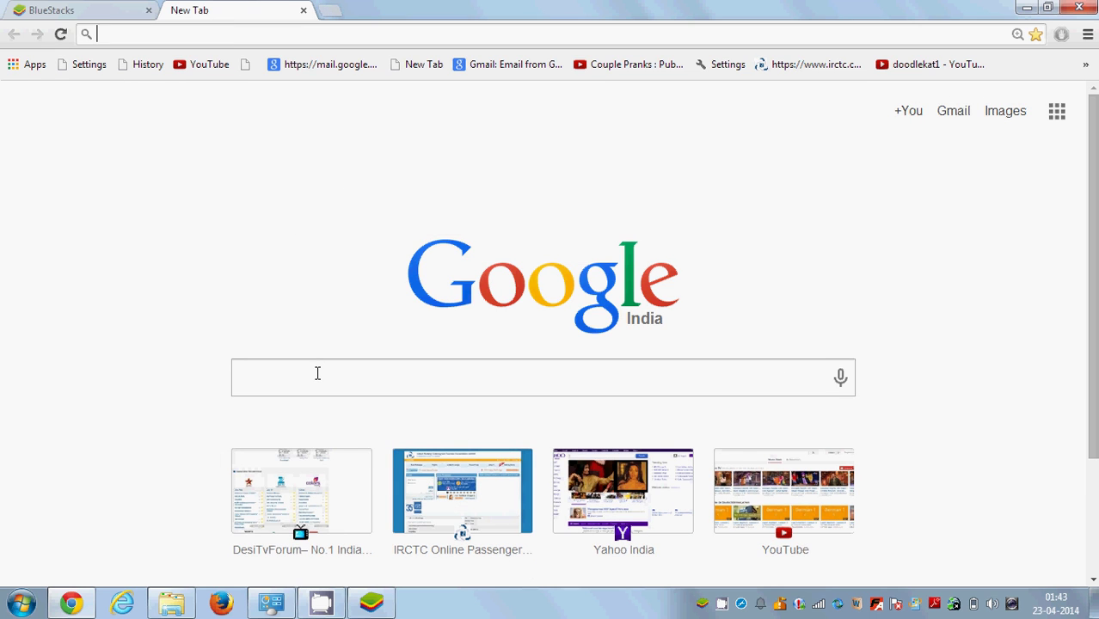
click(317, 373)
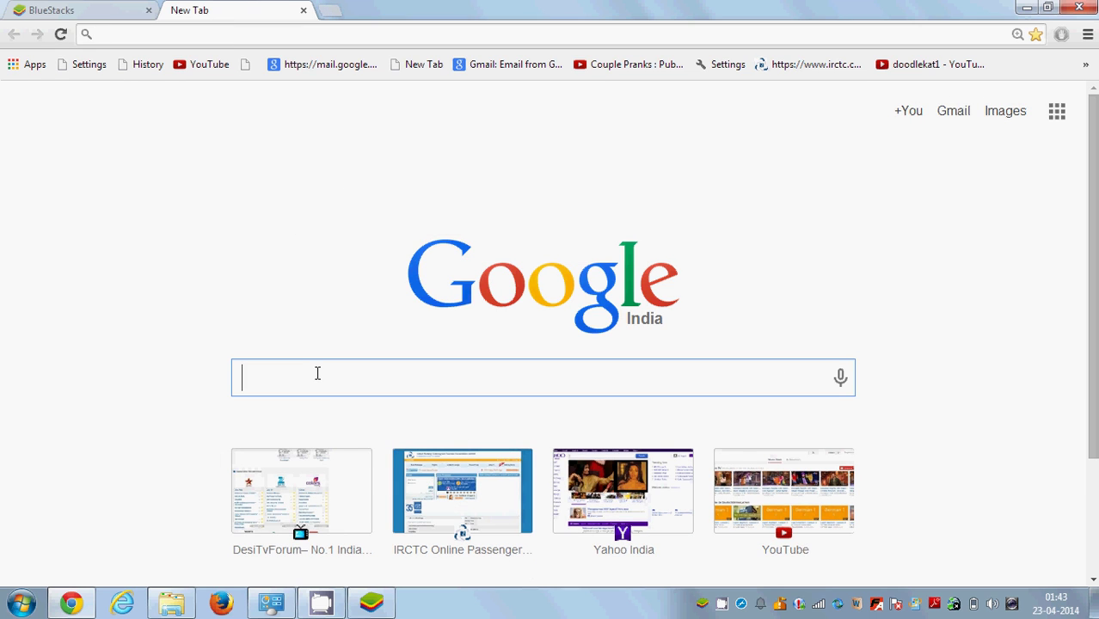
text(viber)
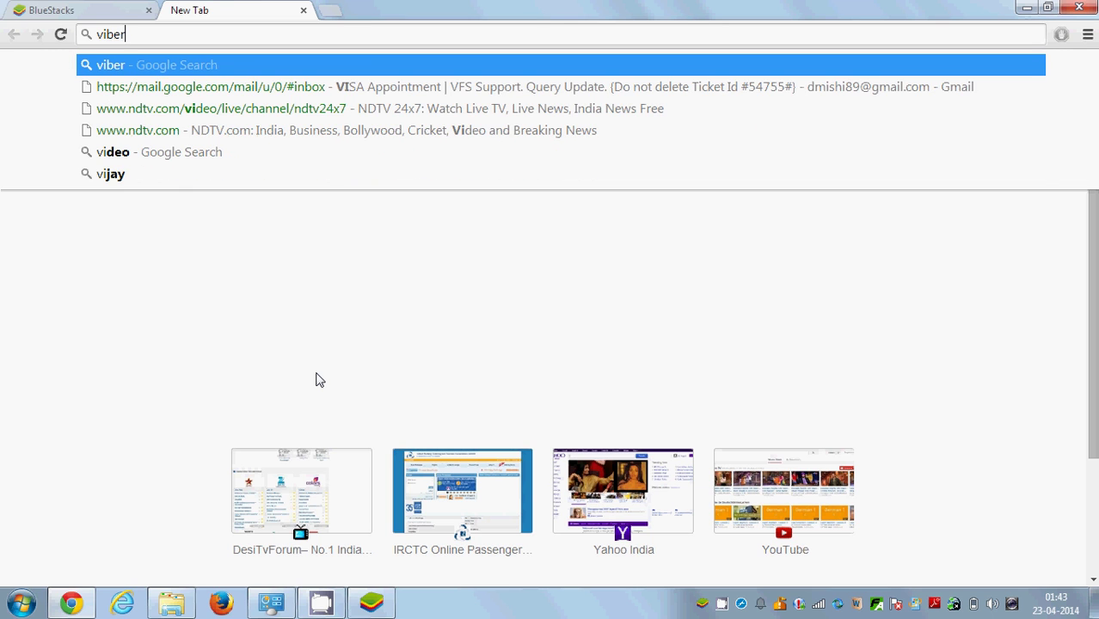
key(Return)
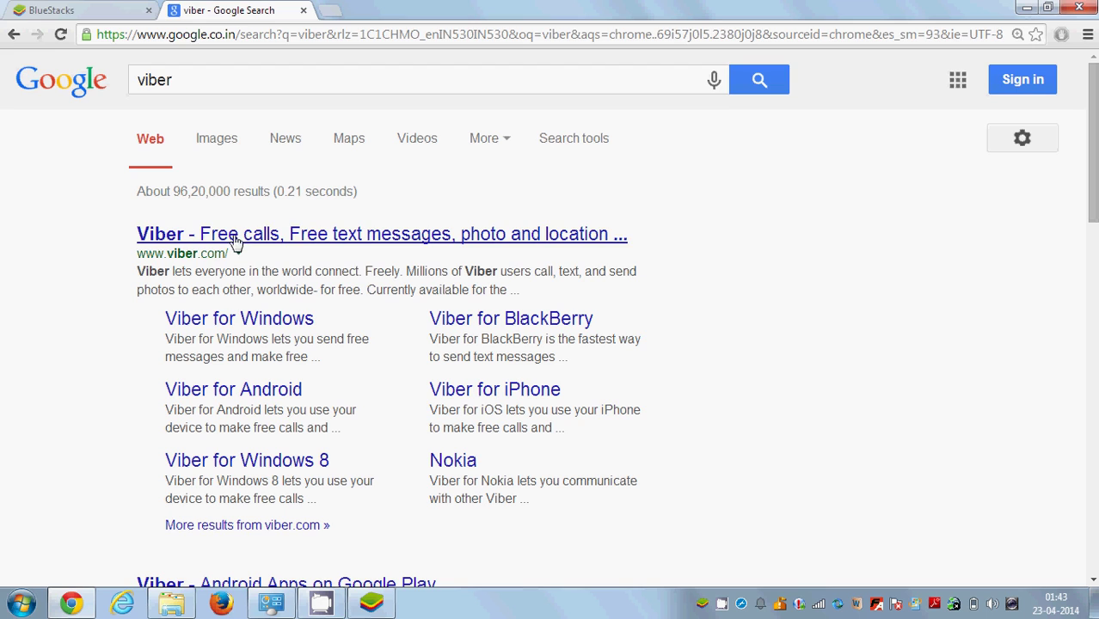
- Open the Viber for Windows page and download the ViberSetup installer with Get Viber
click(219, 326)
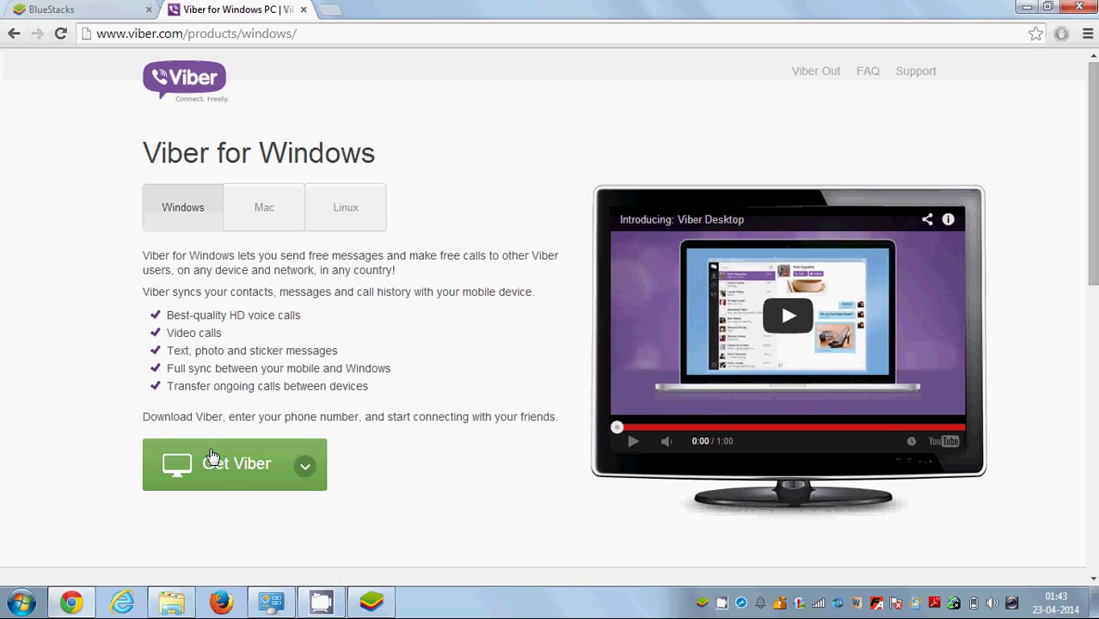
click(219, 471)
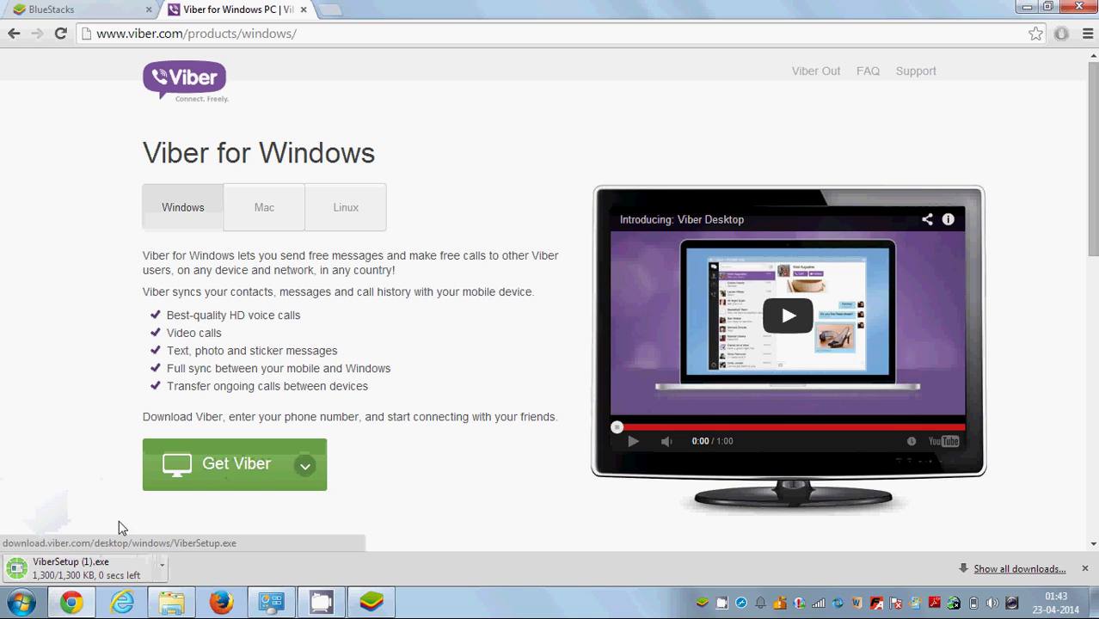
- Run ViberSetup (1).exe, allow it through the security warning, and accept the licence
click(99, 575)
mouse_move(363, 604)
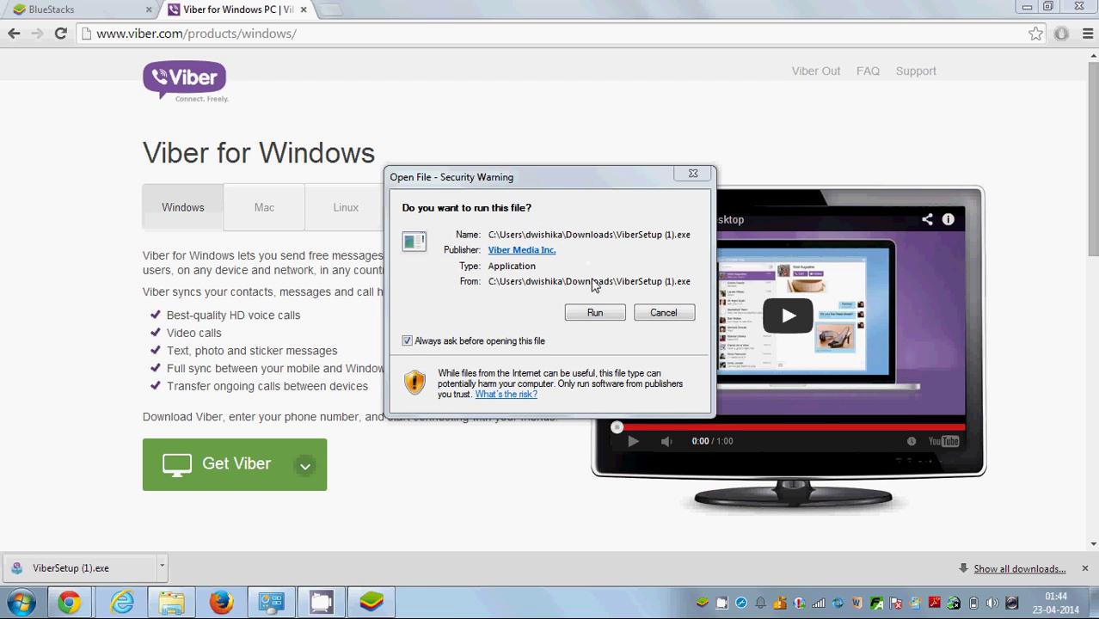
click(592, 316)
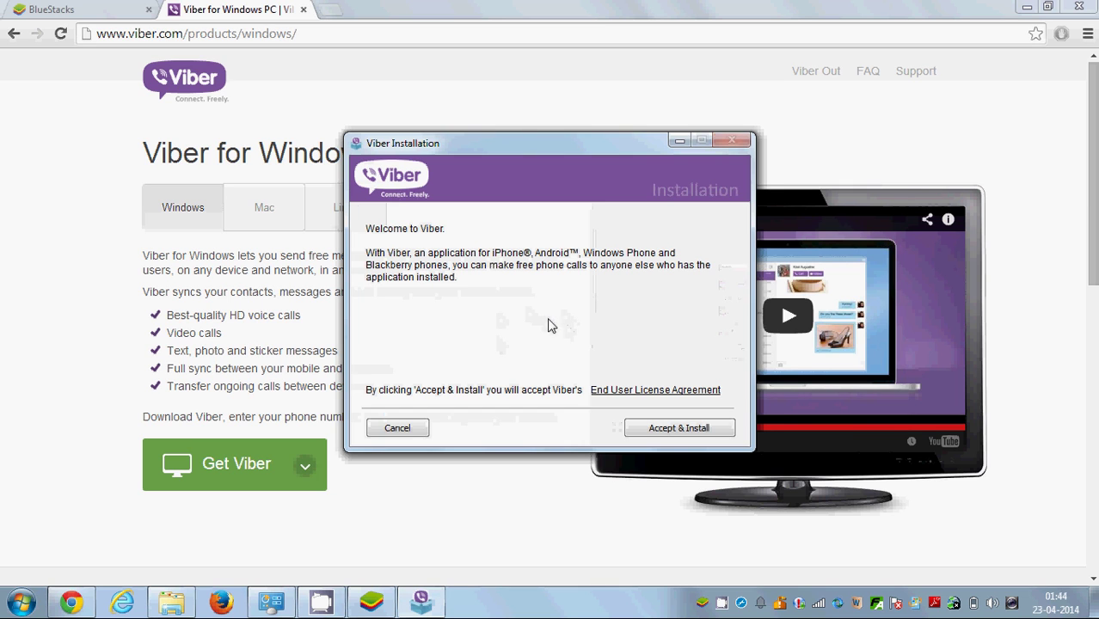
click(649, 433)
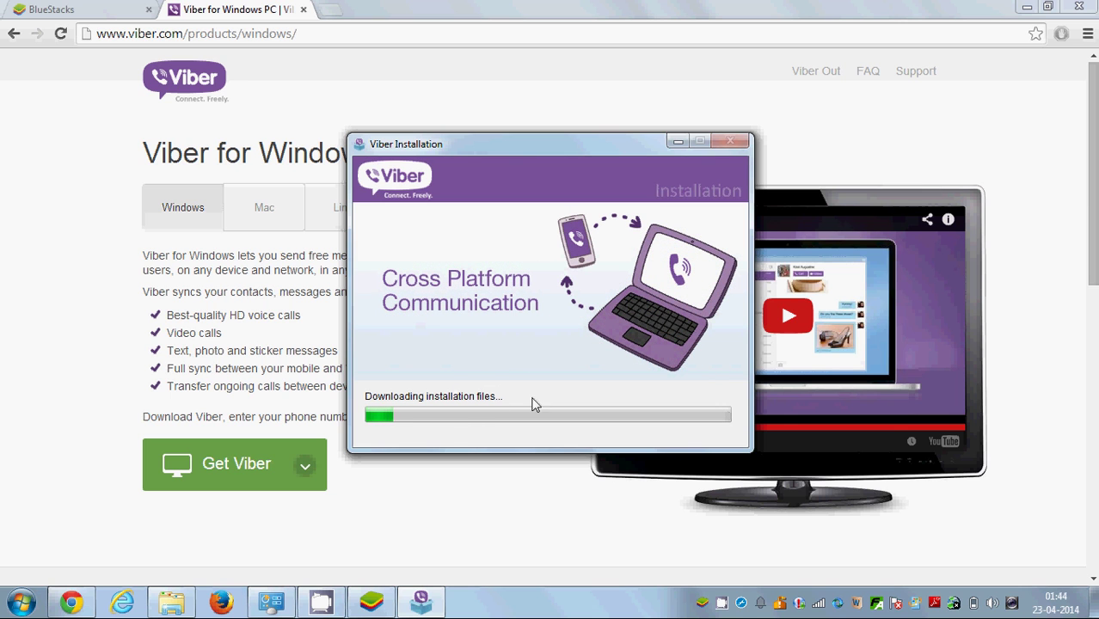
- Check the Viber download progress in BlueStacks, then return to the Viber installer
click(370, 606)
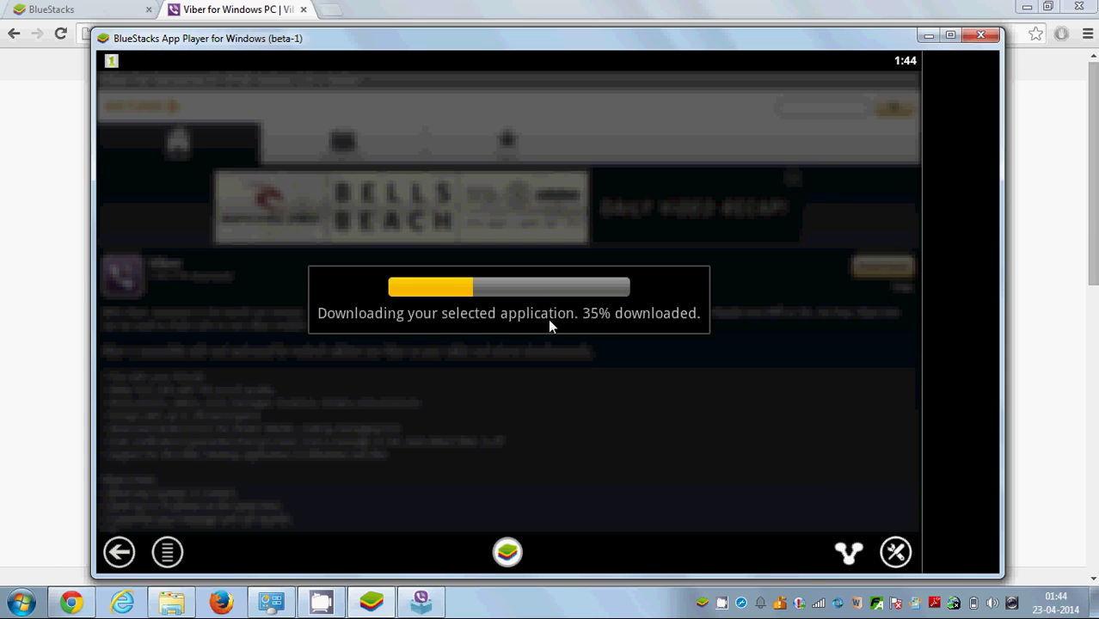
click(1043, 425)
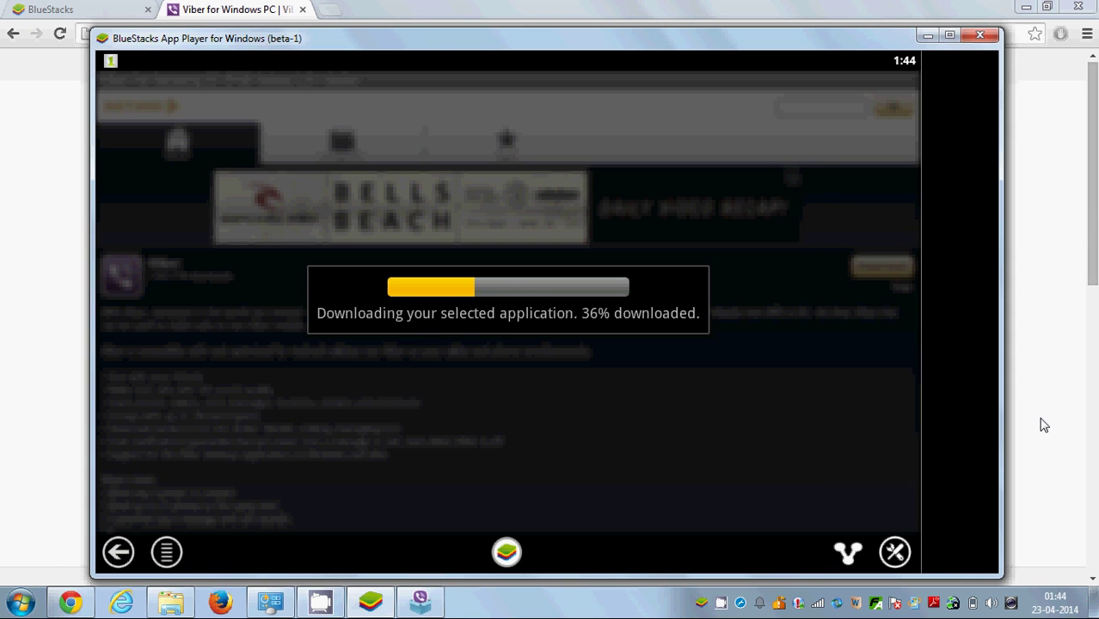
click(423, 602)
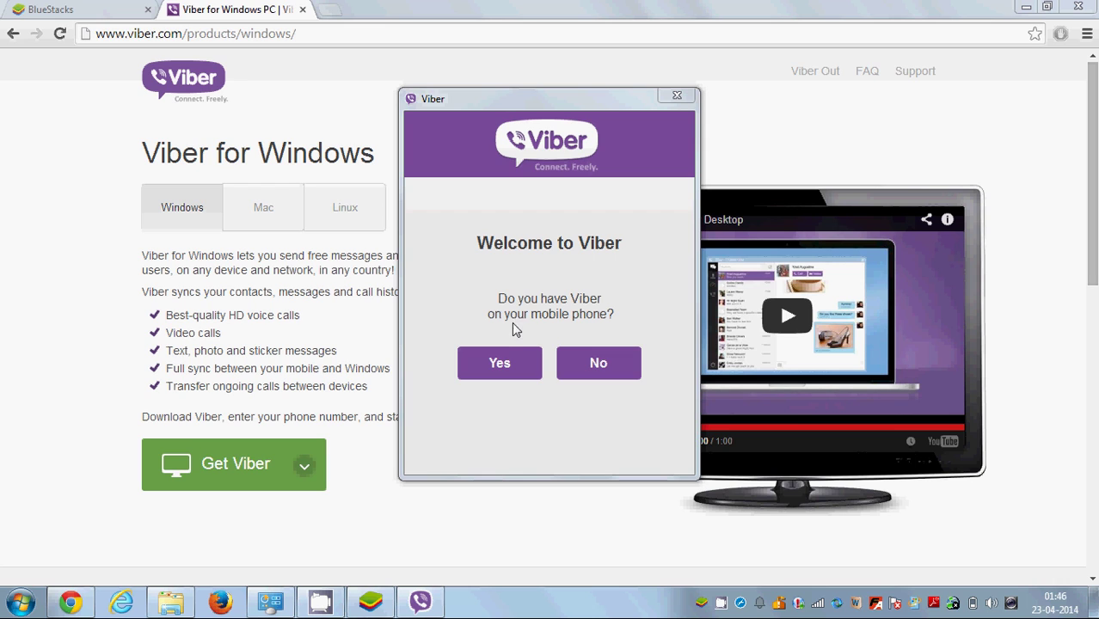
- In the Welcome to Viber dialog, confirm Viber is on the phone, reaching the +49 mobile-number screen
click(598, 363)
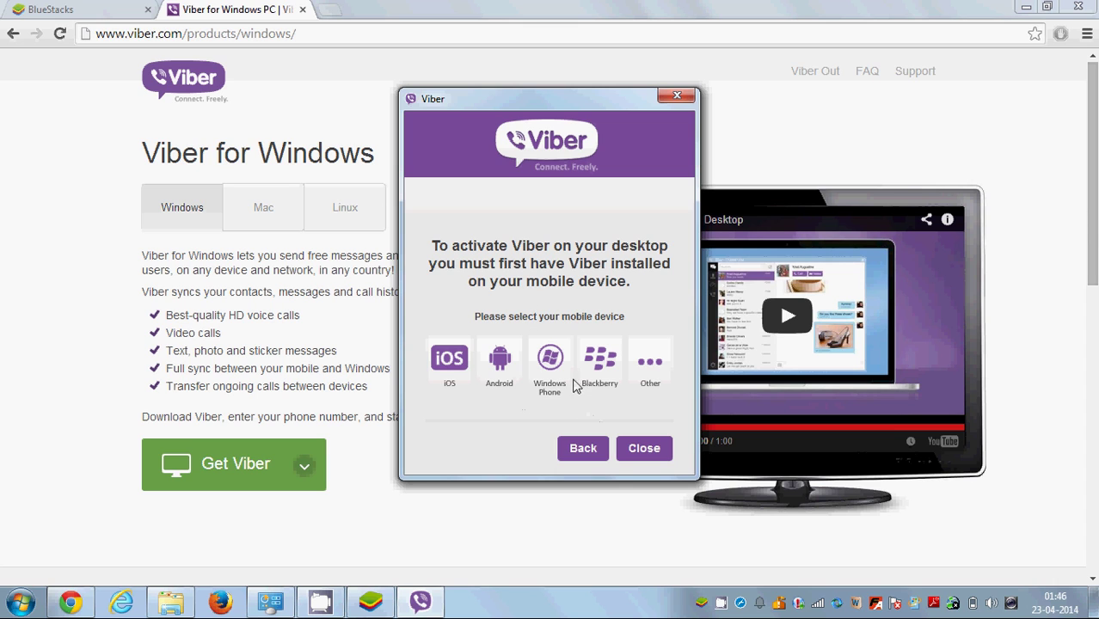
click(586, 608)
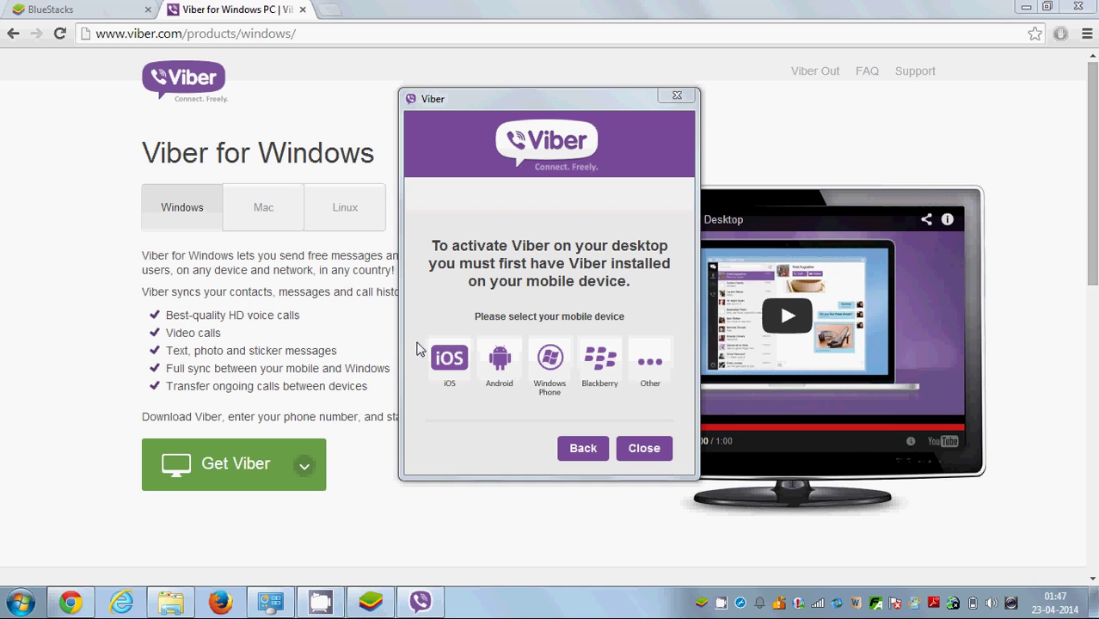
click(585, 376)
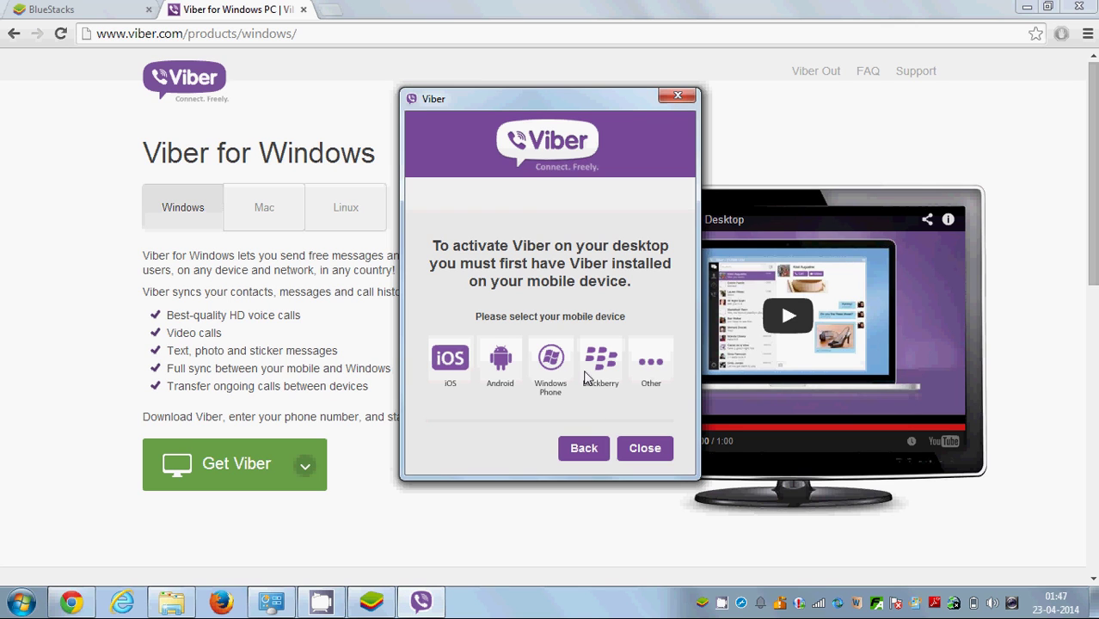
click(587, 446)
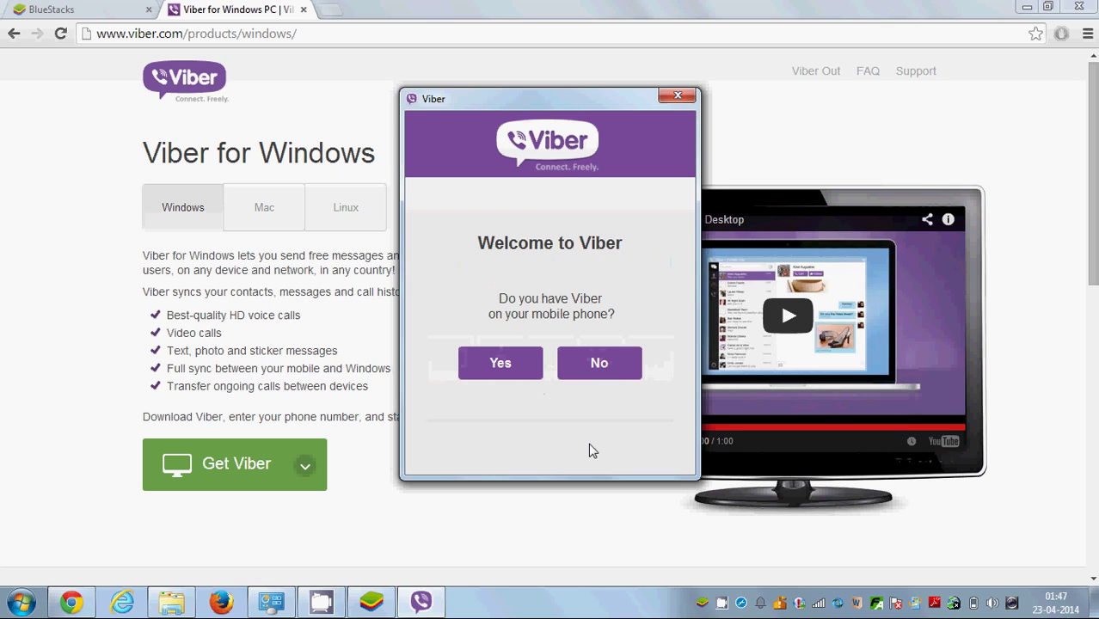
click(500, 368)
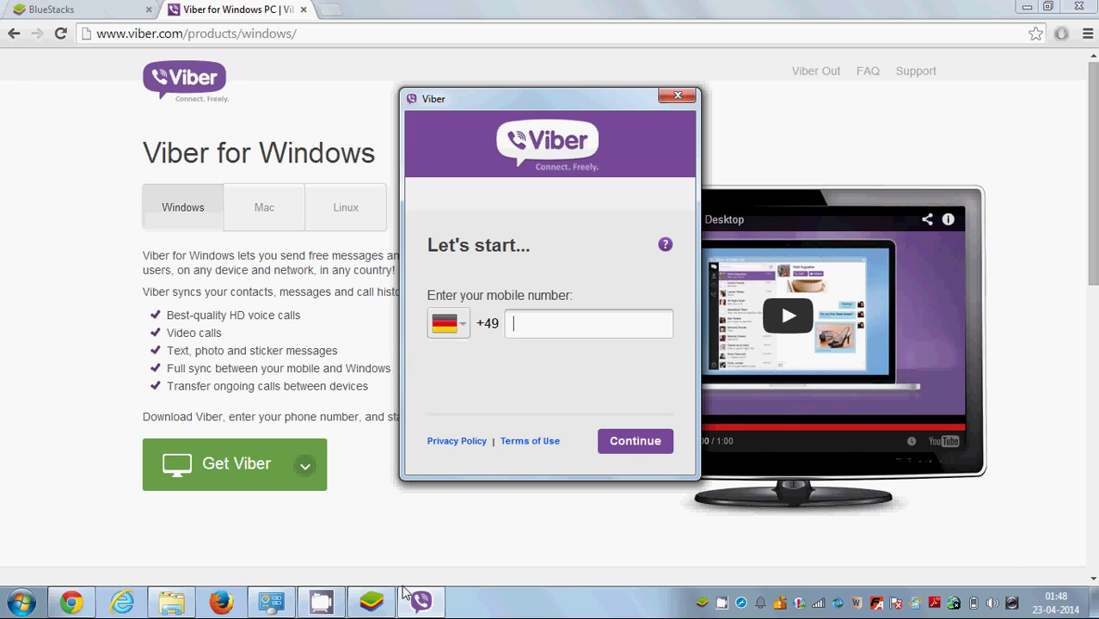
- Bring BlueStacks to the front and wait for Viber's install permission screen
click(372, 602)
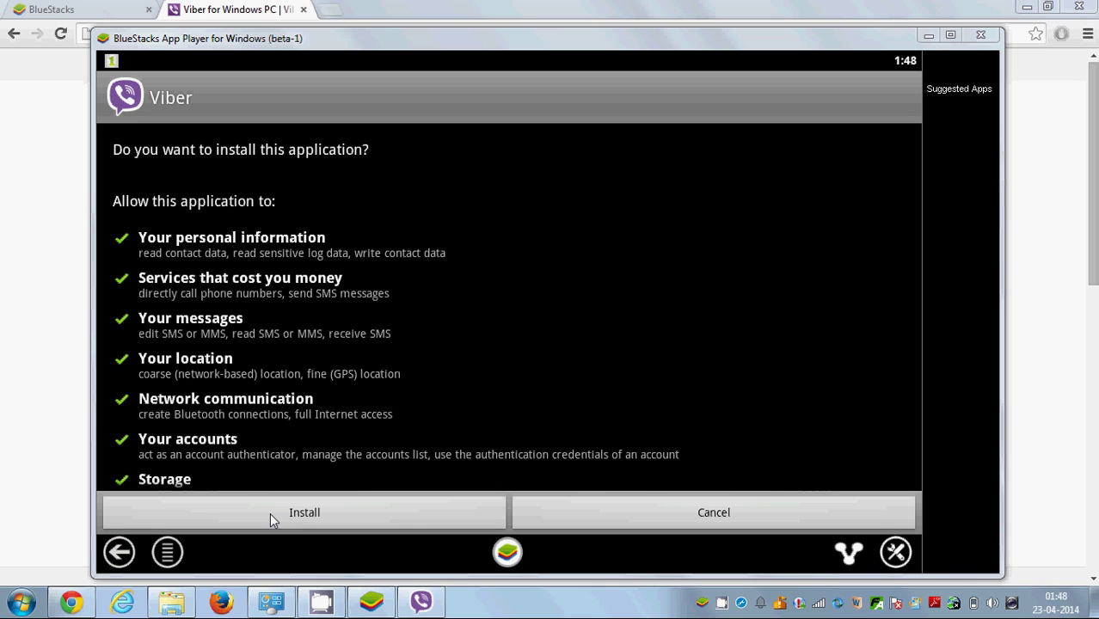
- Approve Viber's permissions to install it, launch it, and continue past the welcome screen to phone registration
click(269, 515)
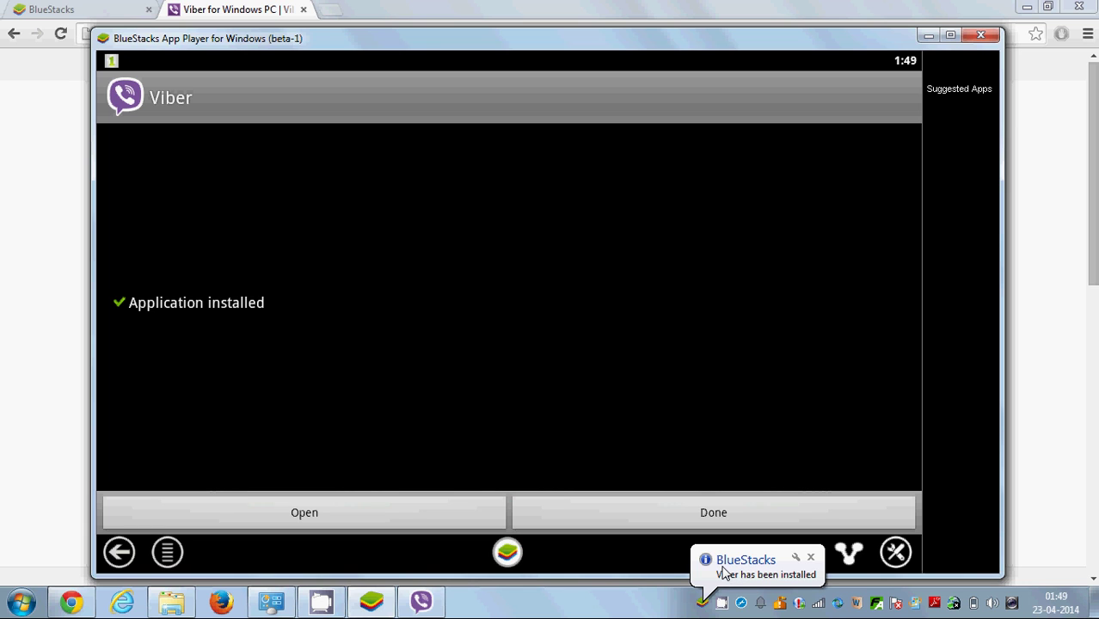
click(358, 511)
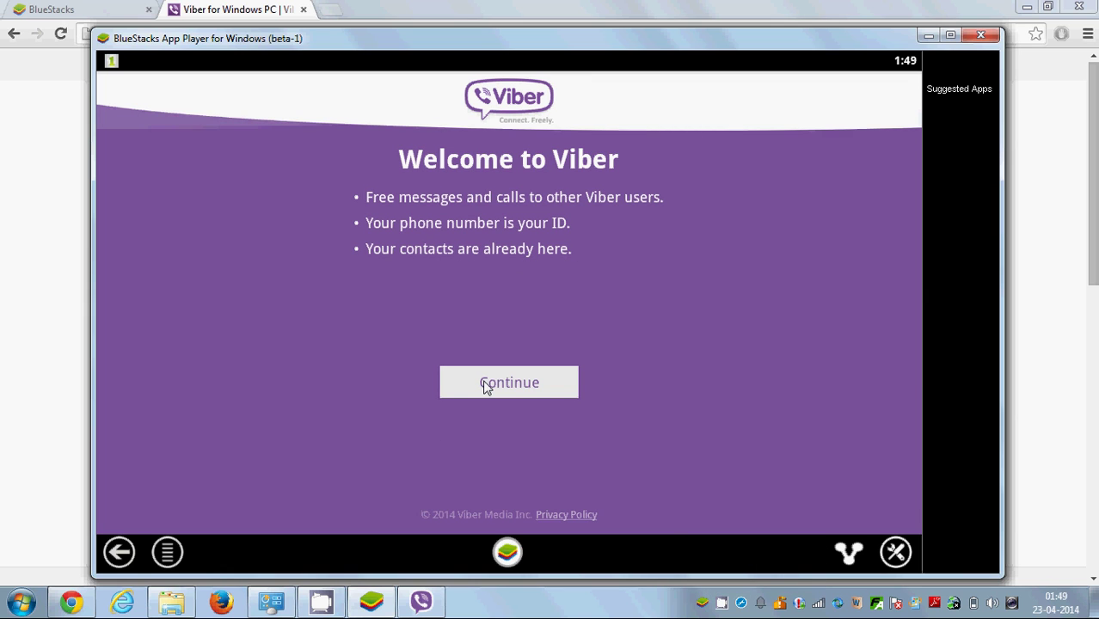
click(486, 387)
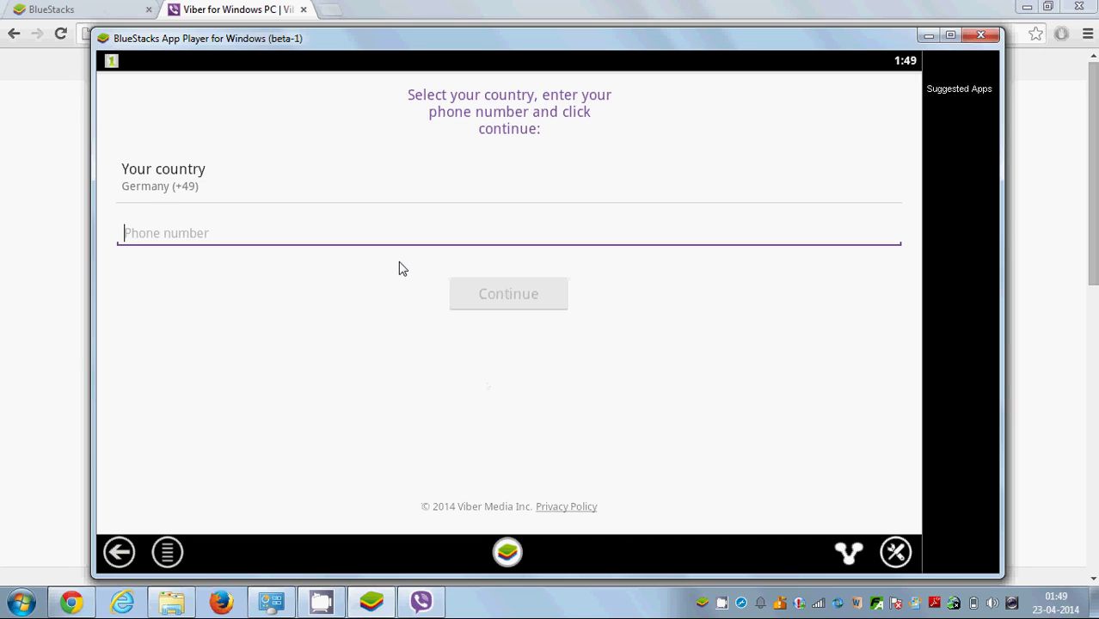